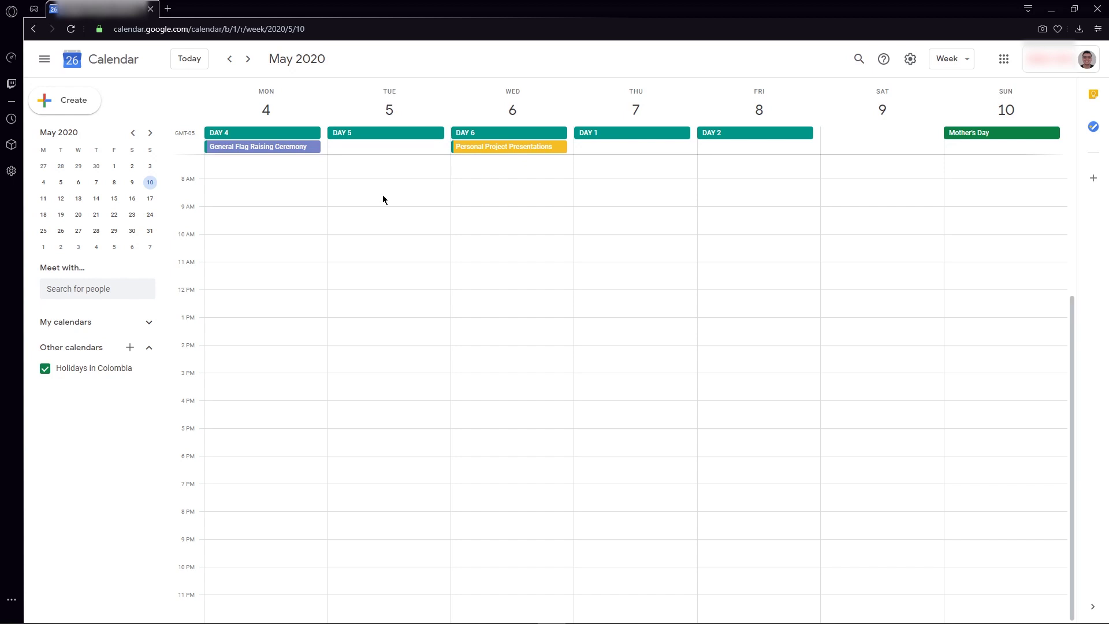
- Create an event titled "Live Stream Test" on Tuesday, May 5, 2020, from 9:00am to 10:00am, and add the guest's e-mail address
{"action": "left_click", "coordinate": [376, 224]}
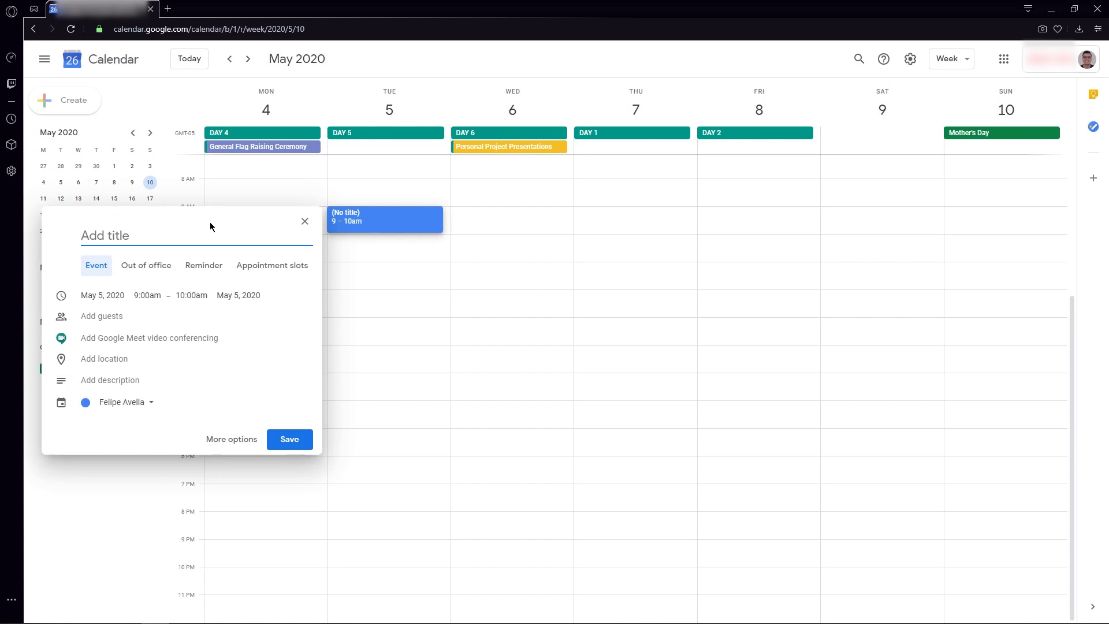
{"action": "type", "text": "Live Stream Test"}
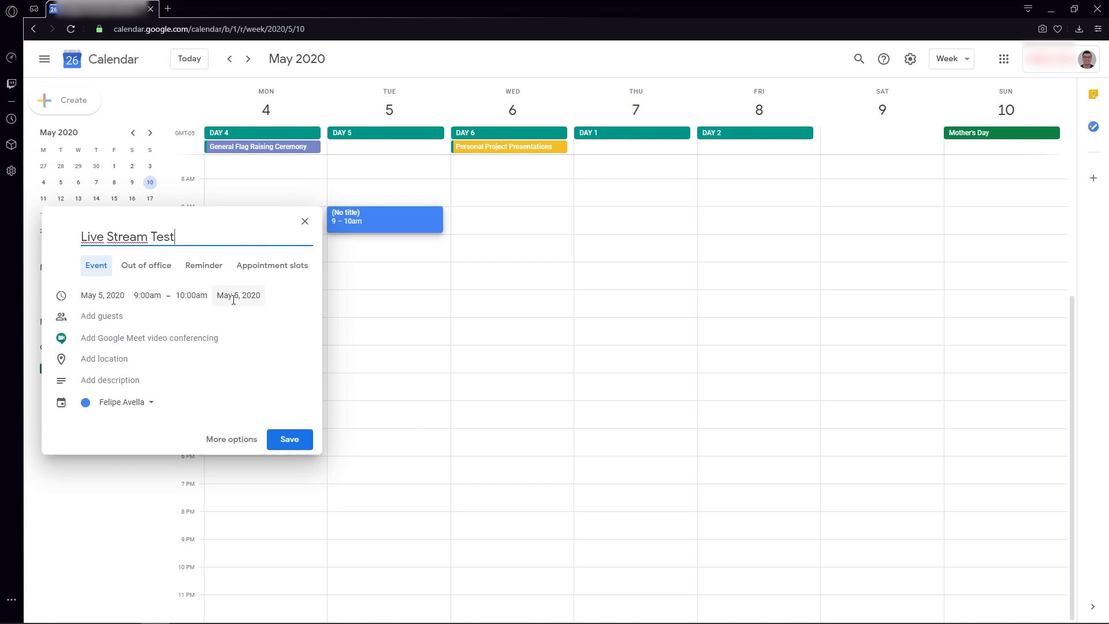
{"action": "left_click", "coordinate": [141, 316]}
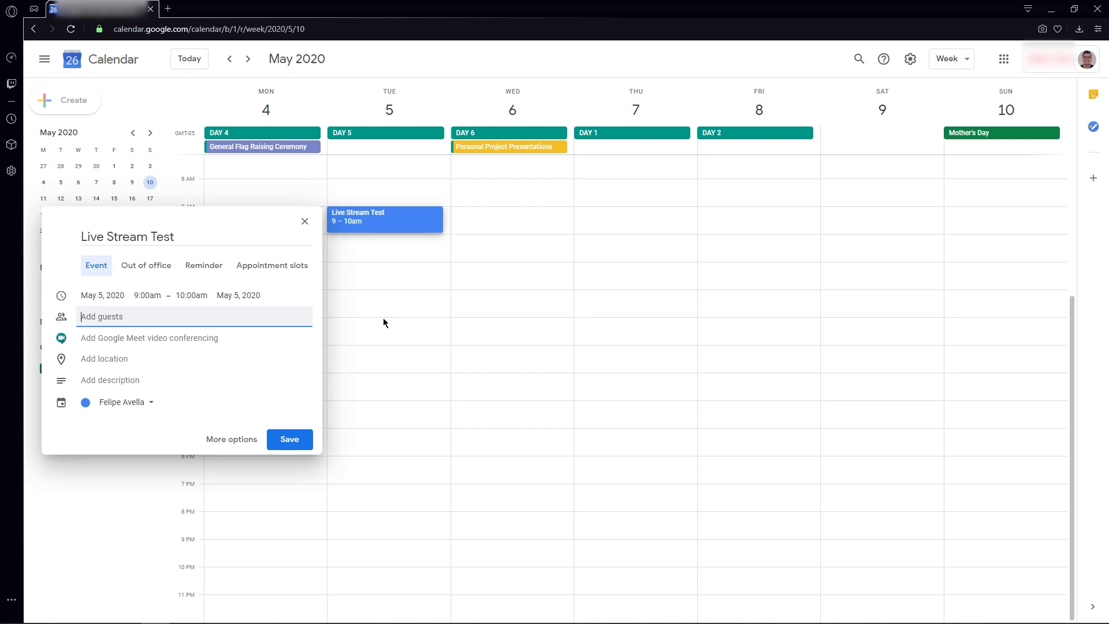
{"action": "key", "text": "ctrl+v"}
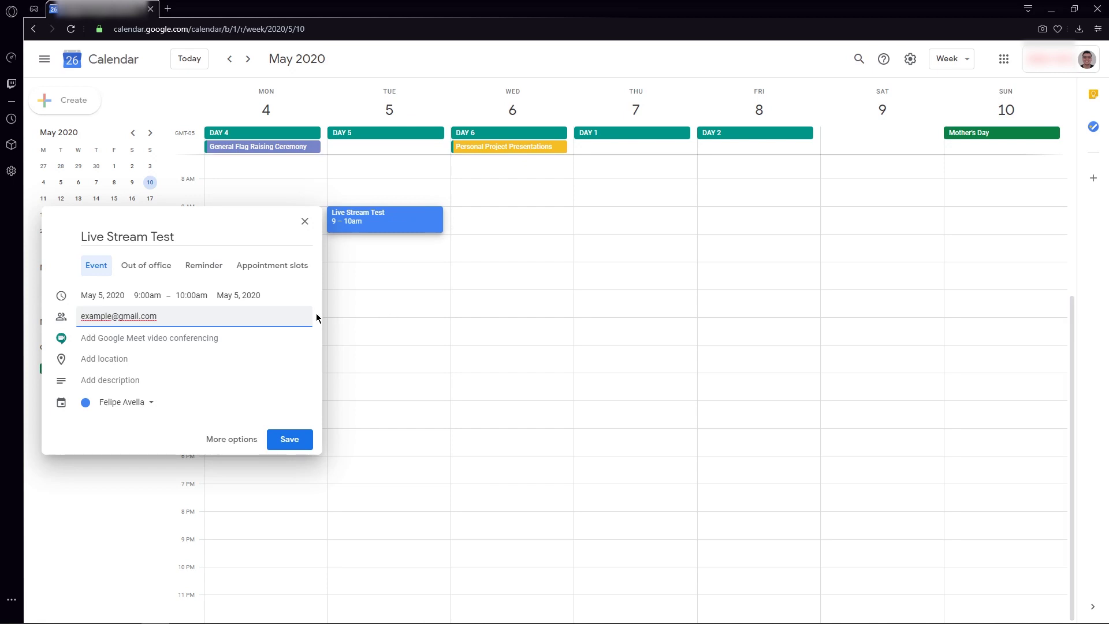
{"action": "key", "text": "Return"}
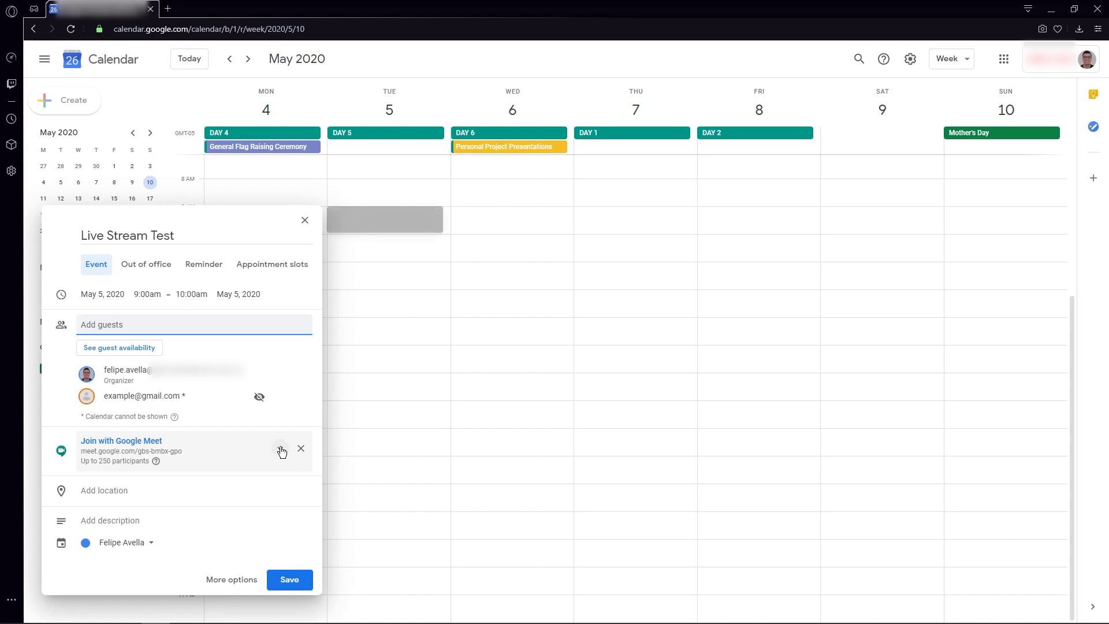
- Add a live stream to the event's Google Meet conference and save the event without invitation emails, allowing the external guest
{"action": "left_click", "coordinate": [280, 448]}
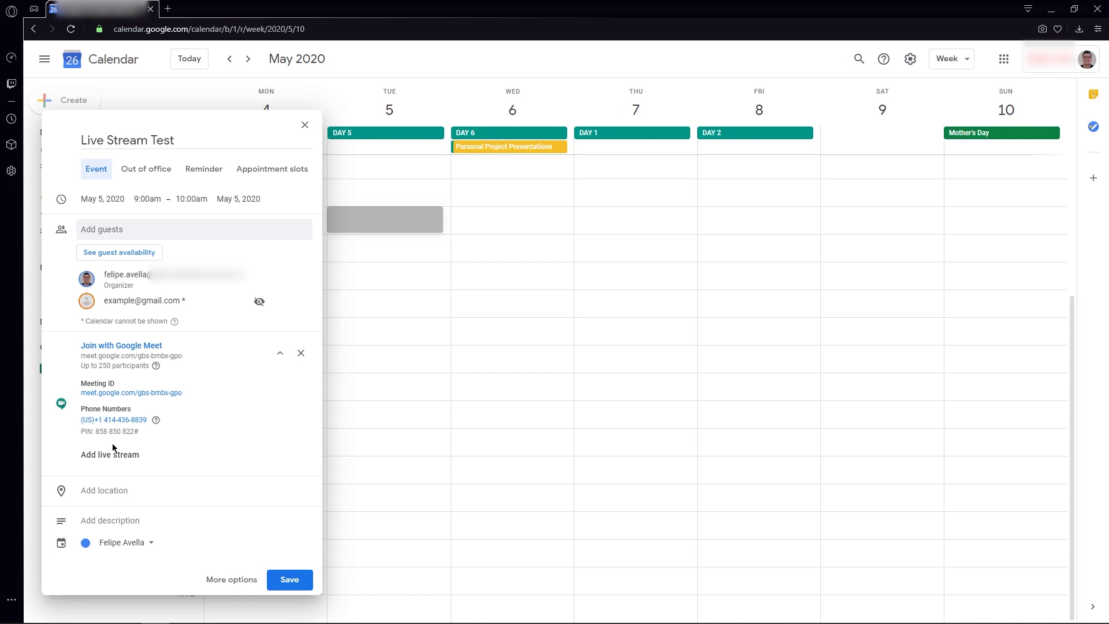
{"action": "left_click", "coordinate": [105, 454]}
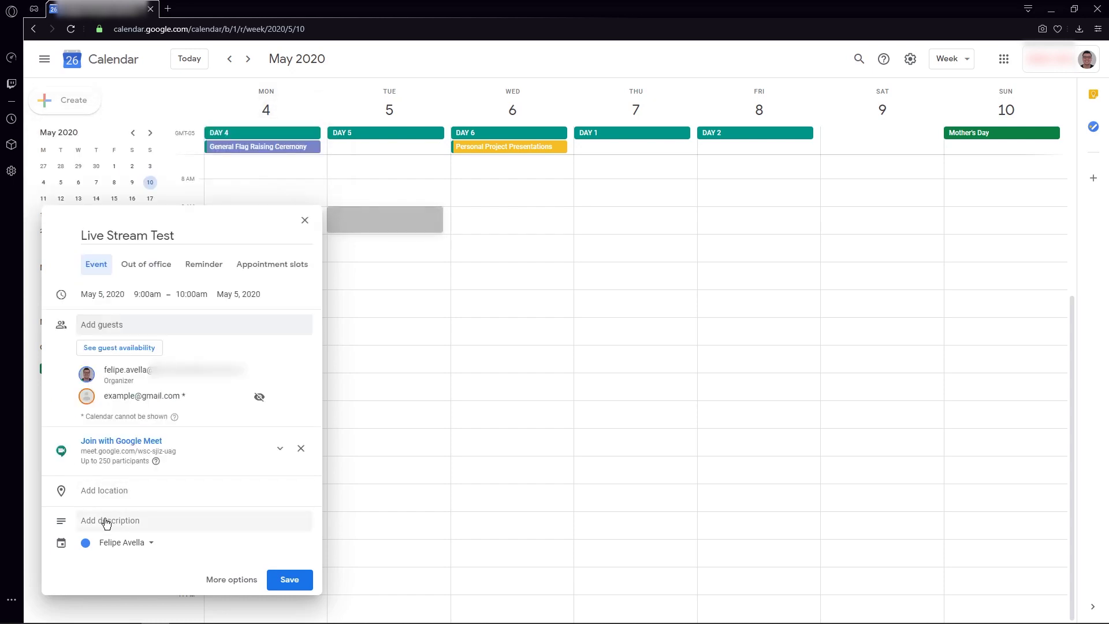
{"action": "left_click", "coordinate": [296, 579]}
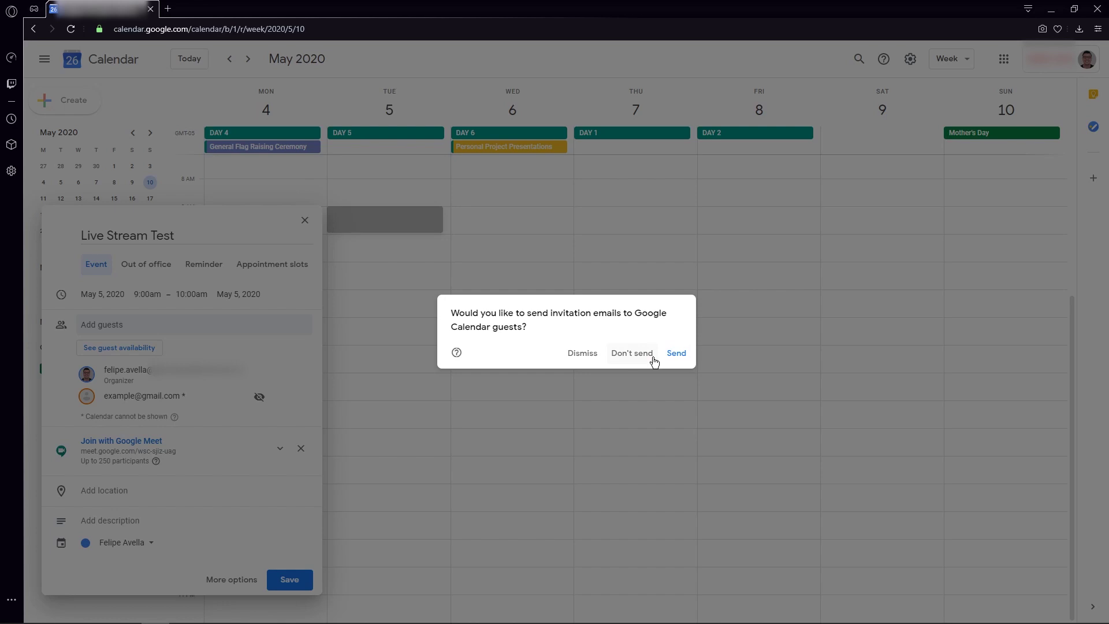
{"action": "left_click", "coordinate": [642, 358]}
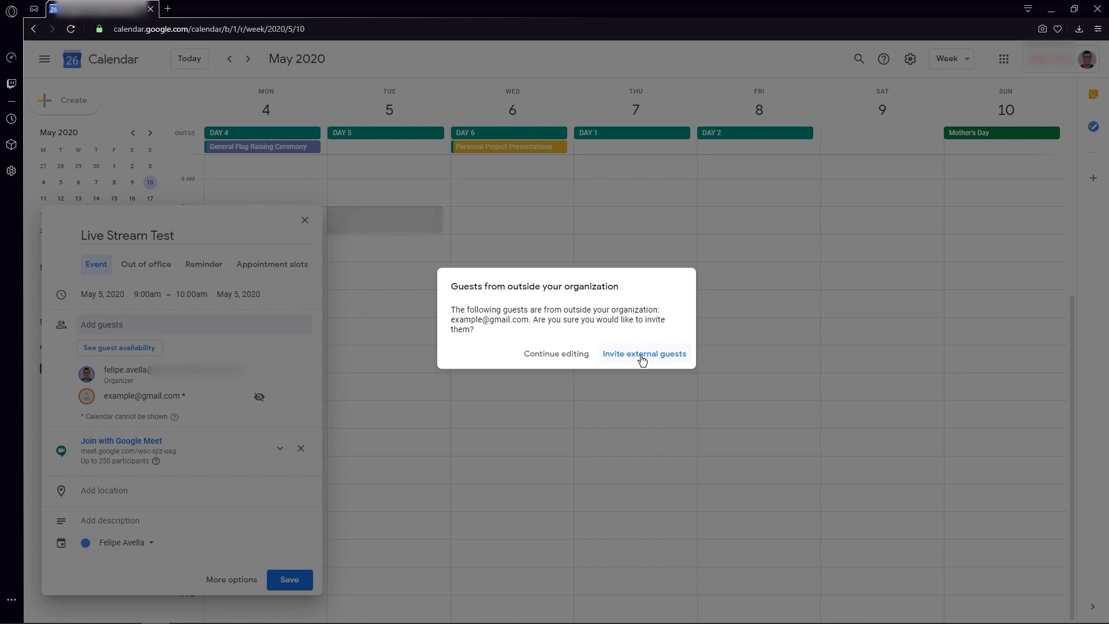
{"action": "left_click", "coordinate": [641, 354]}
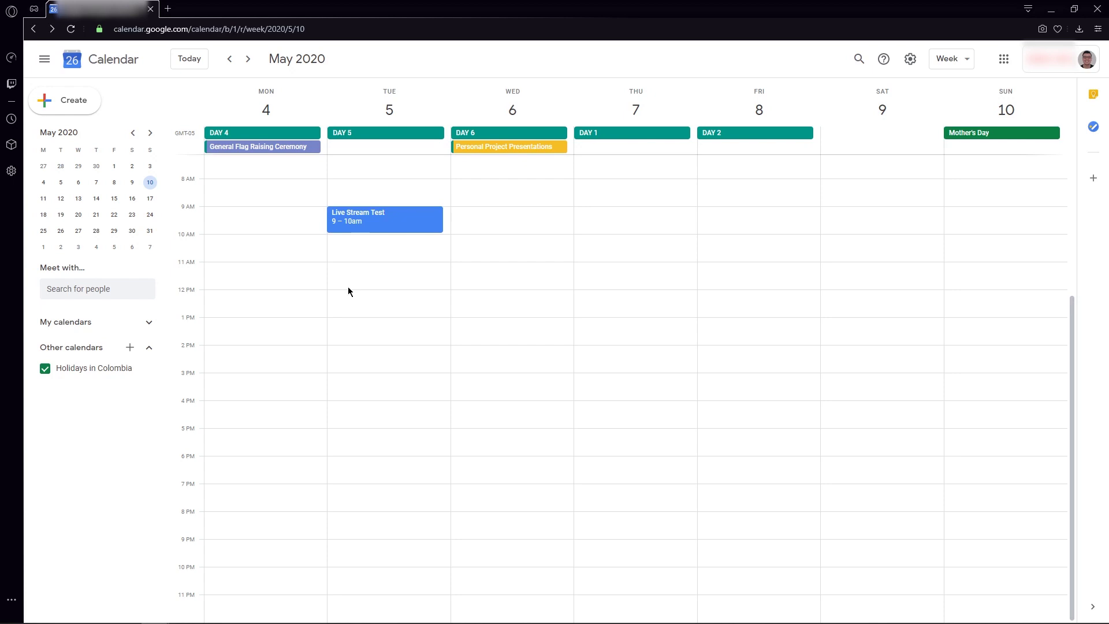
- Copy the Google Meet link from the Live Stream Test event and open it in the browser
{"action": "left_click", "coordinate": [386, 222]}
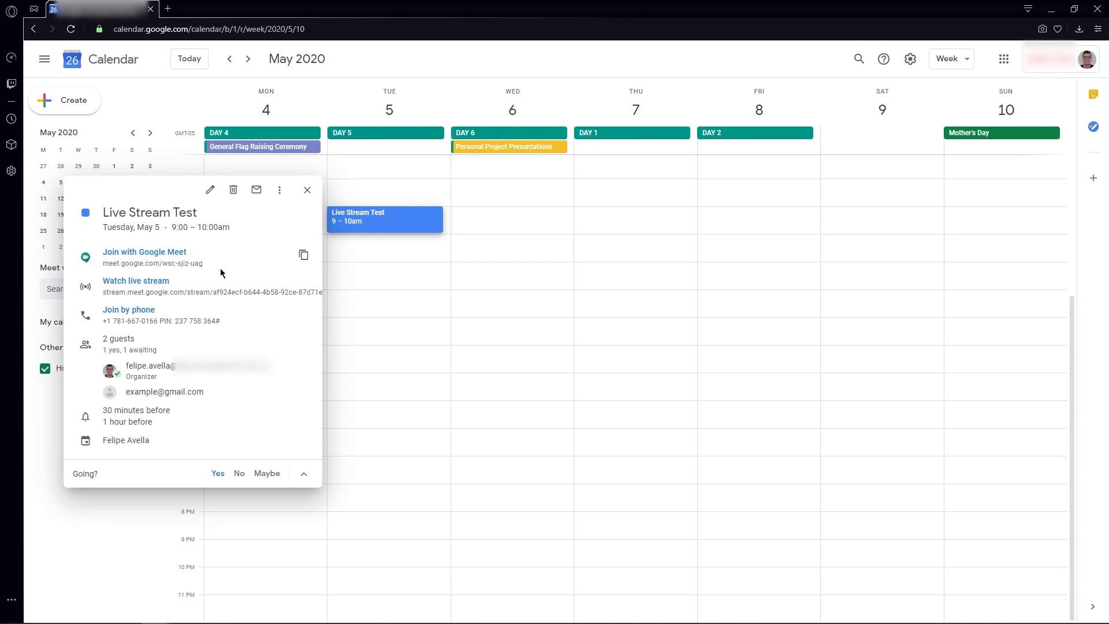
{"action": "left_click", "coordinate": [304, 258]}
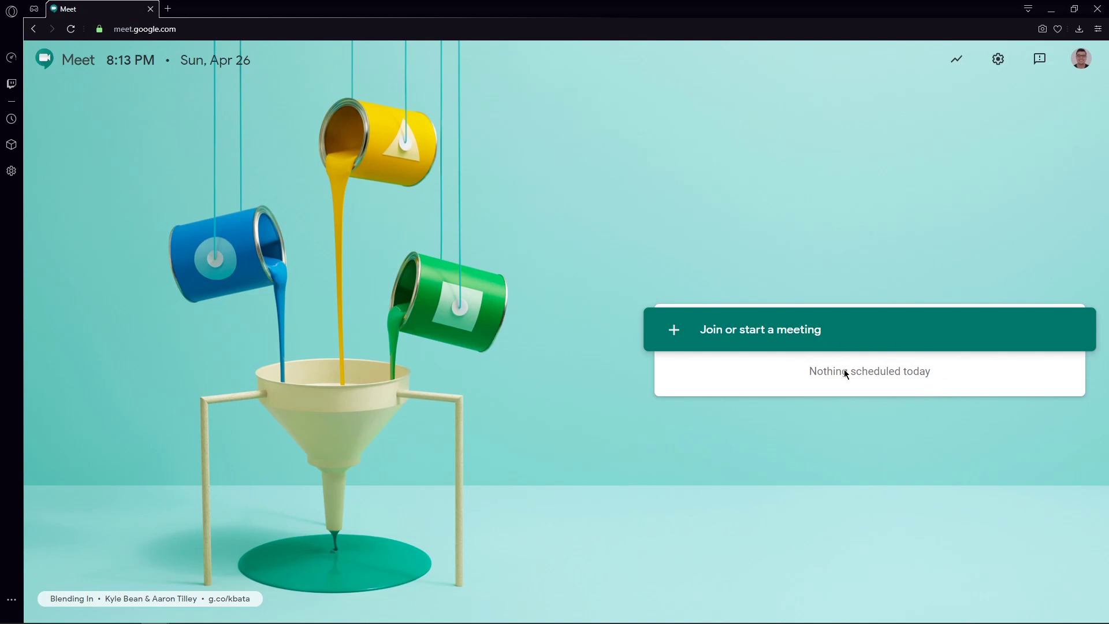
{"action": "left_click", "coordinate": [272, 31]}
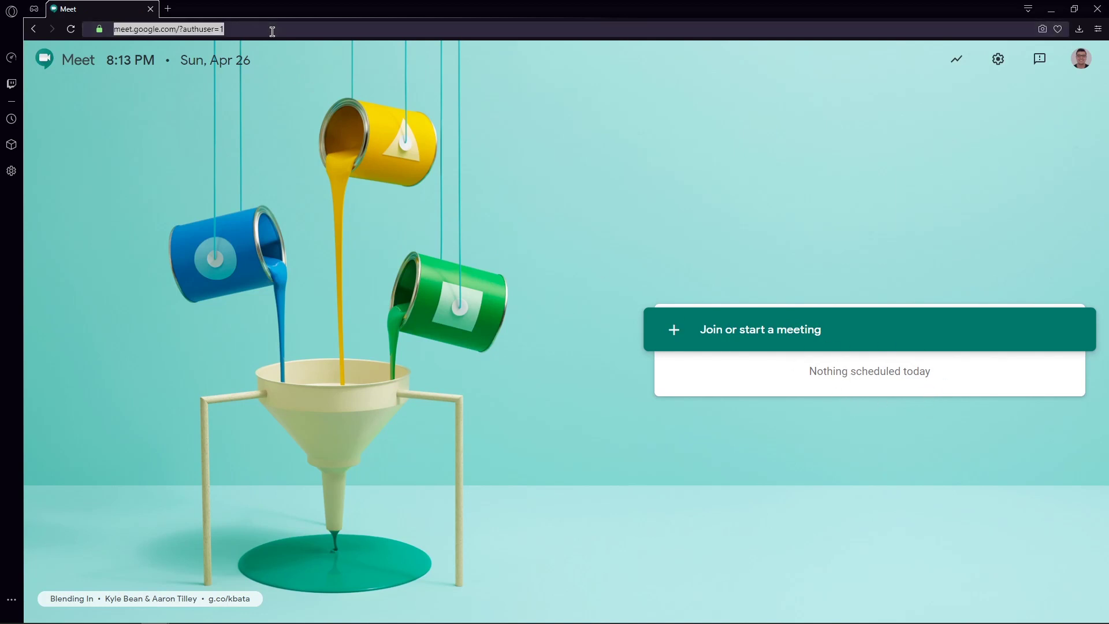
{"action": "key", "text": "ctrl+v"}
{"action": "key", "text": "Return"}
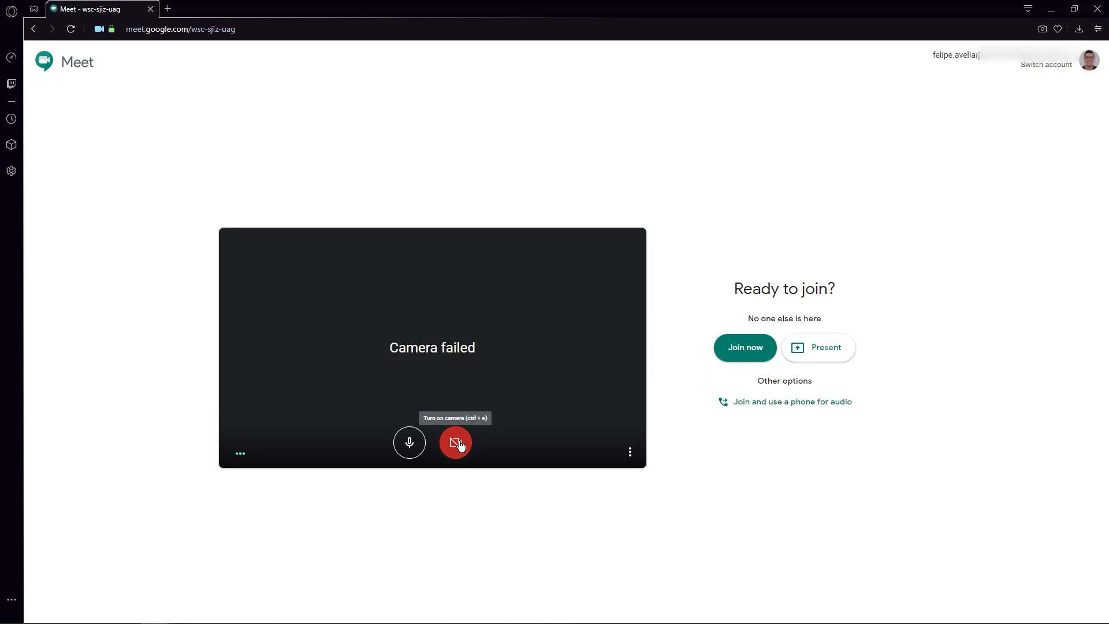
- Mute the microphone and join the meeting
{"action": "left_click", "coordinate": [407, 451]}
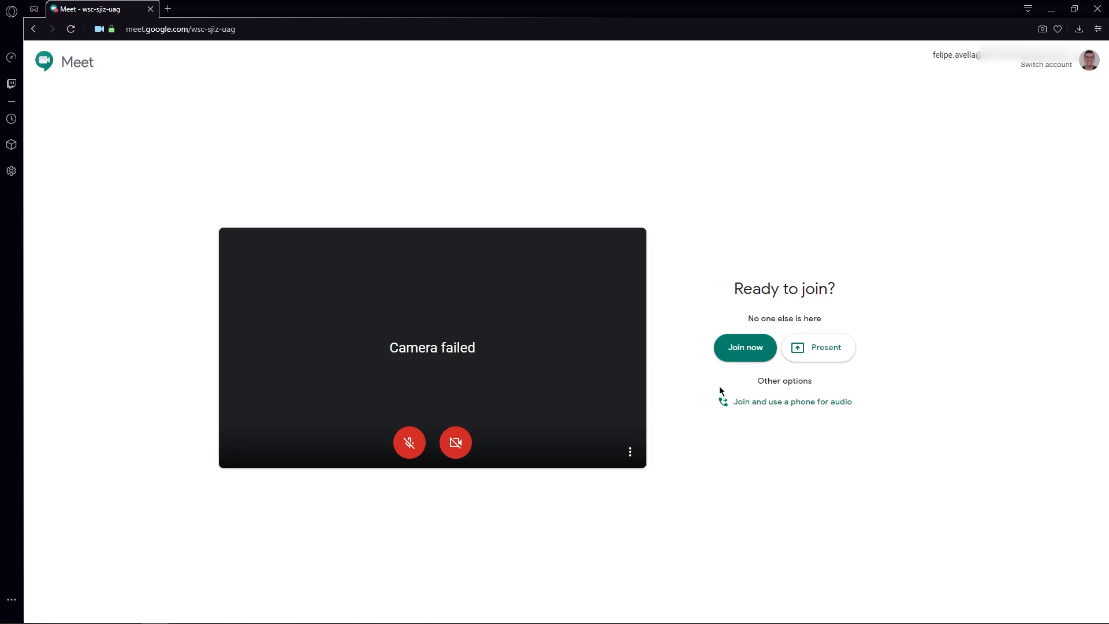
{"action": "left_click", "coordinate": [745, 348]}
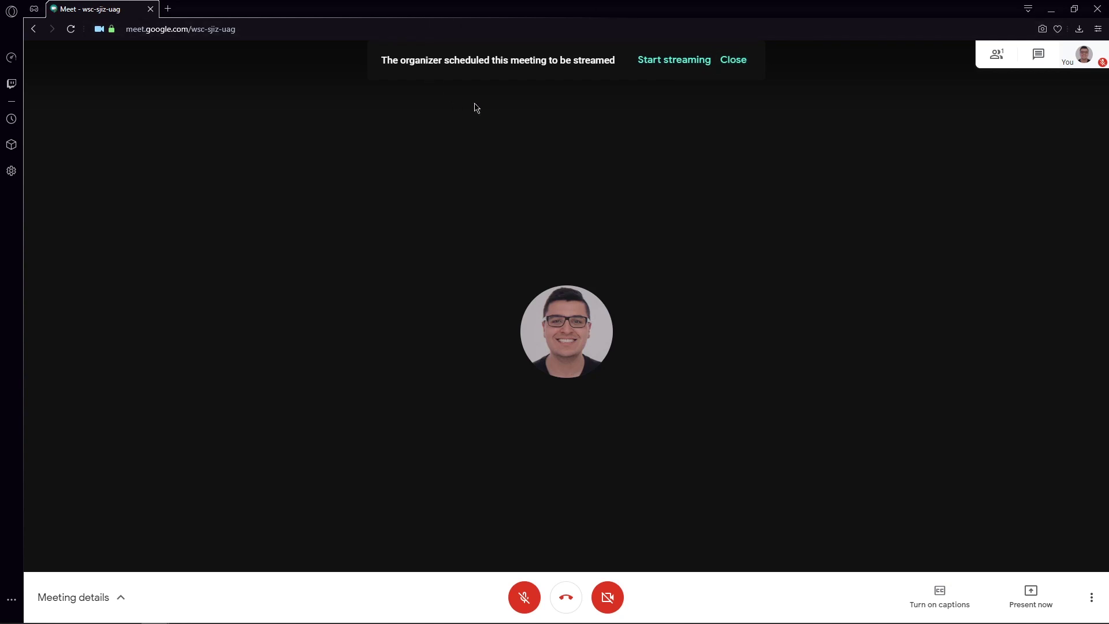
- Check the meeting's participant list and dismiss the notice about the scheduled stream
{"action": "left_click", "coordinate": [998, 55]}
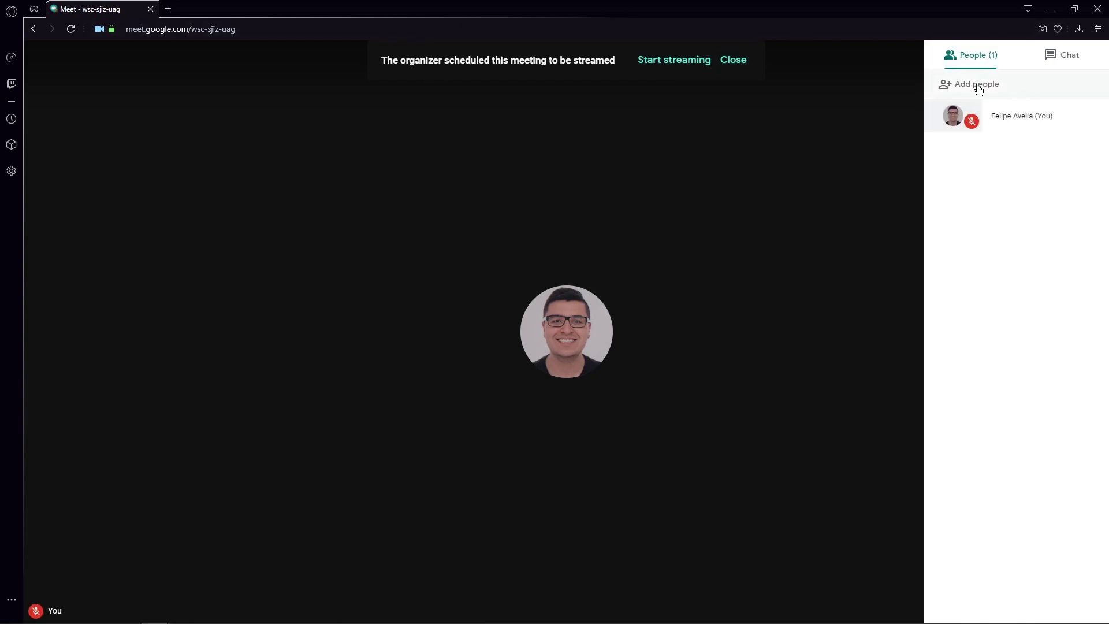
{"action": "left_click", "coordinate": [823, 271]}
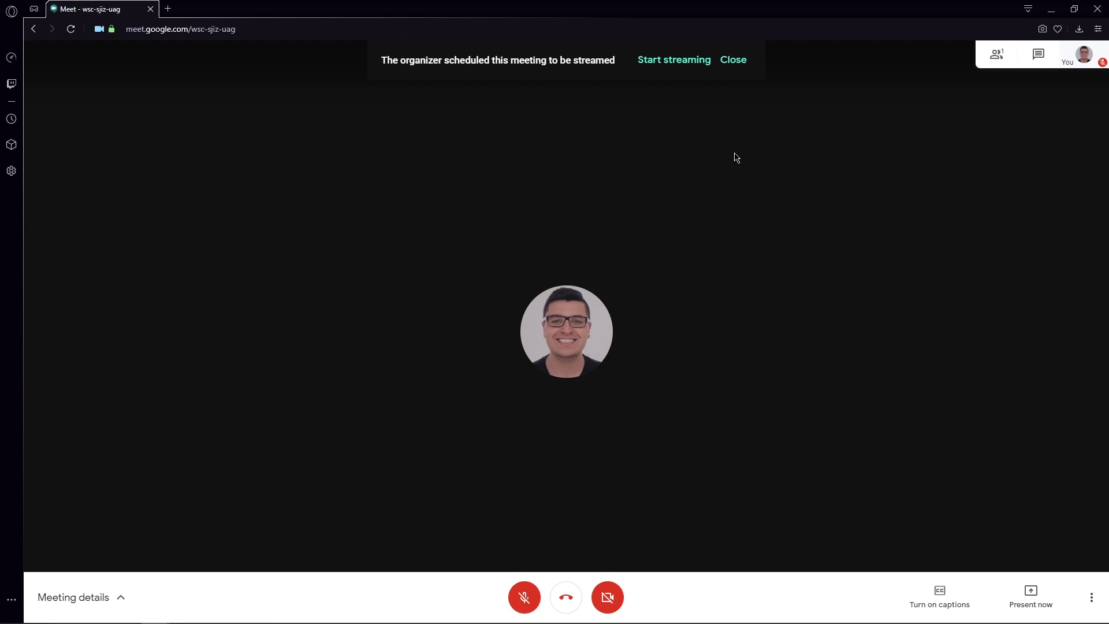
{"action": "left_click", "coordinate": [732, 60]}
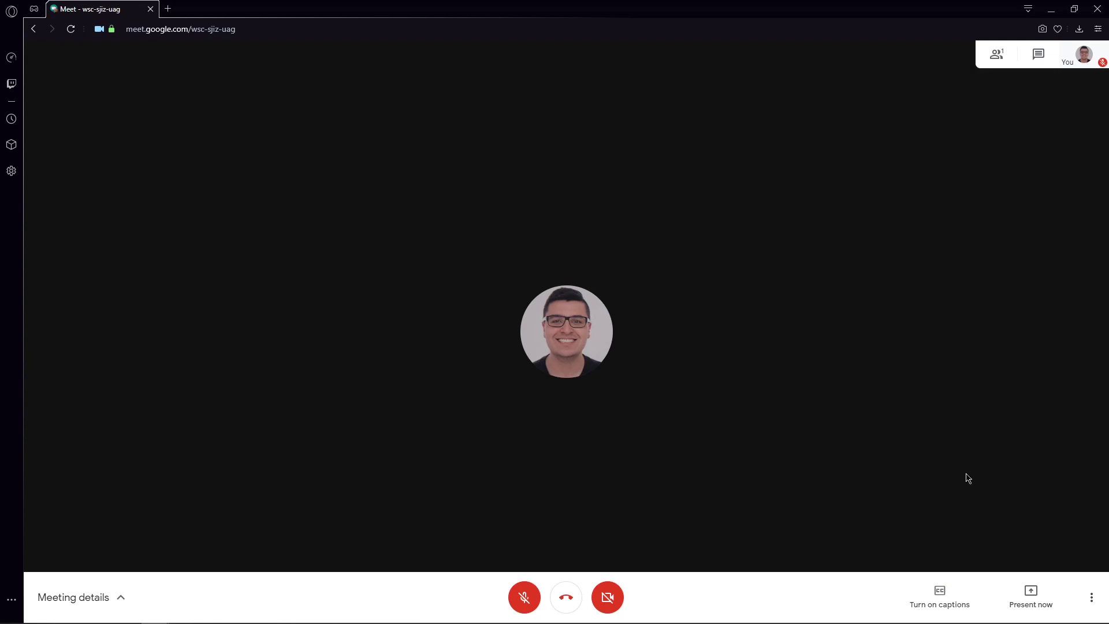
- Start streaming the meeting and confirm that everyone is OK with it
{"action": "left_click", "coordinate": [1092, 598]}
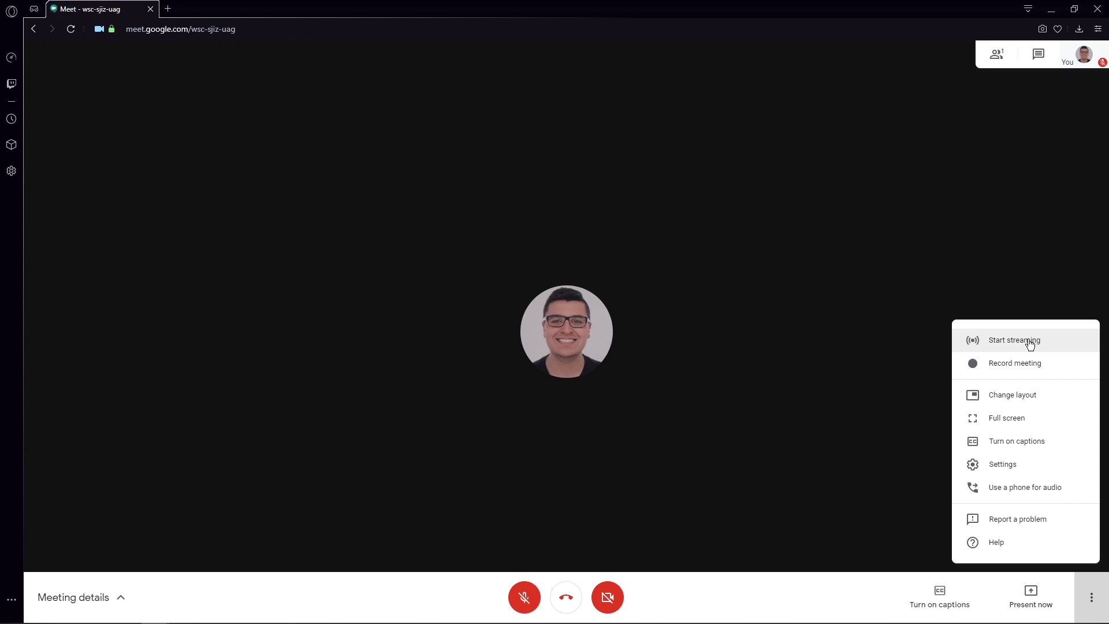
{"action": "left_click", "coordinate": [1029, 343]}
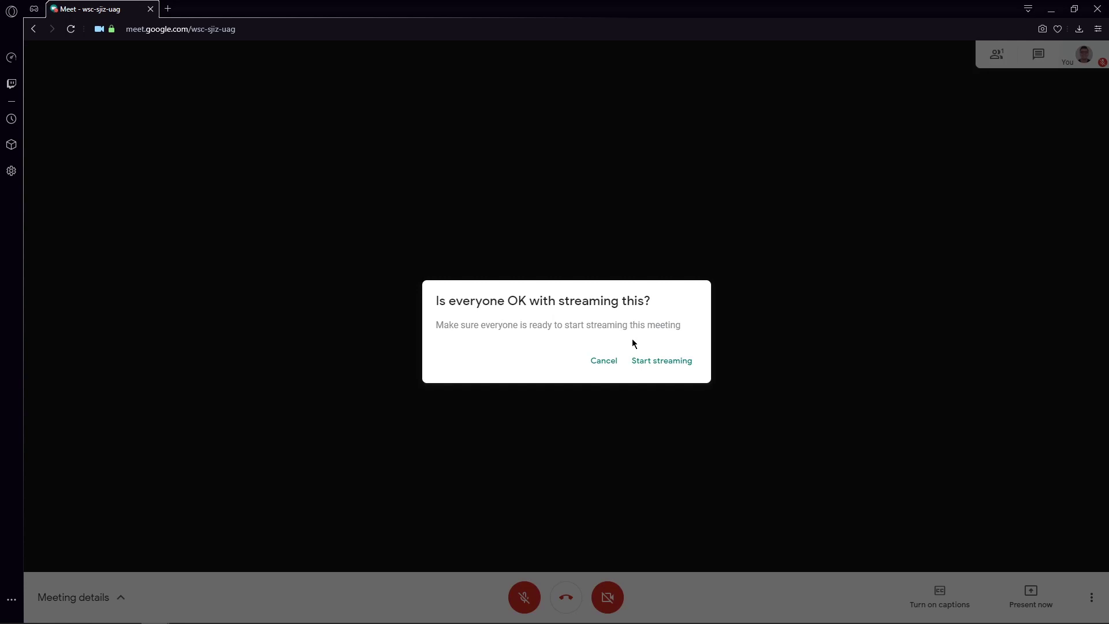
{"action": "left_click", "coordinate": [655, 361]}
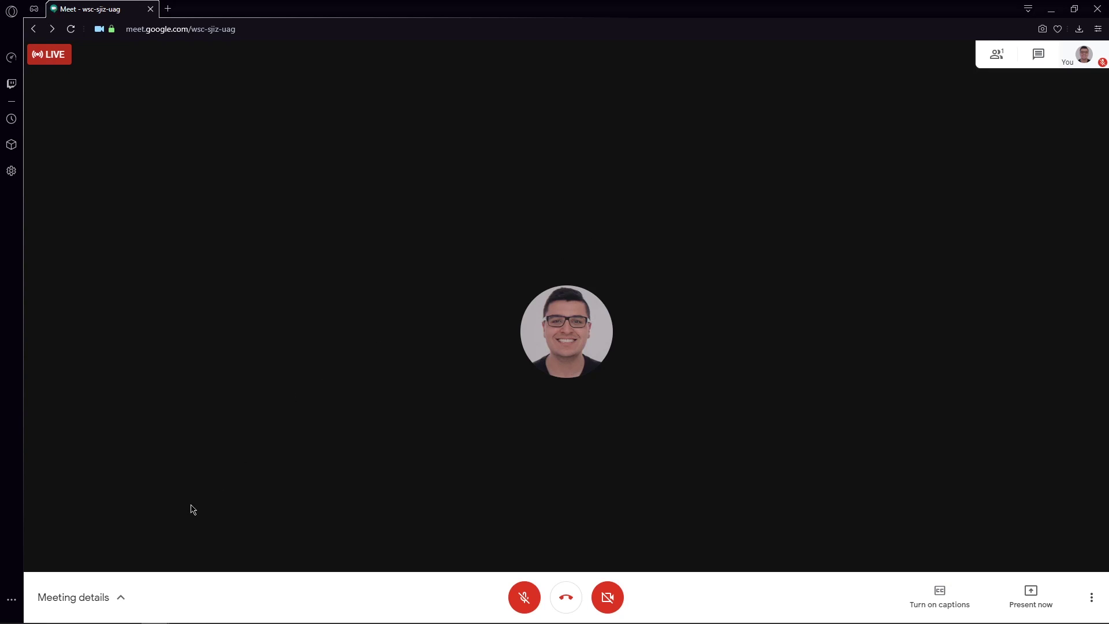
- Copy the meeting's streaming info and open only its stream URL in a new browser tab, removing the introductory text
{"action": "left_click", "coordinate": [118, 605]}
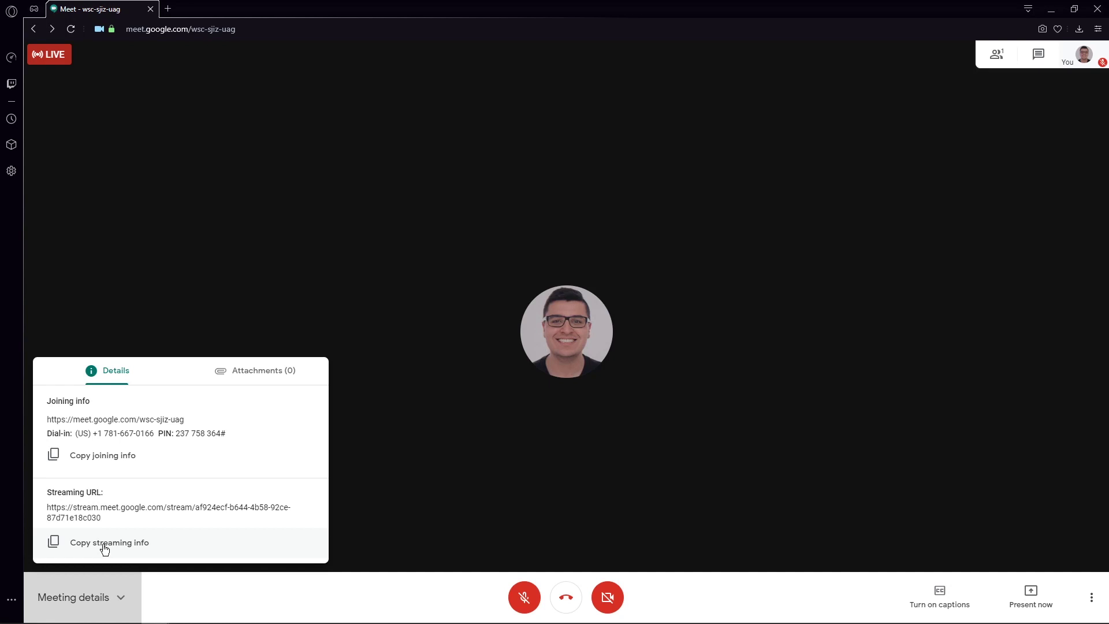
{"action": "left_click", "coordinate": [105, 545]}
{"action": "left_click", "coordinate": [168, 9]}
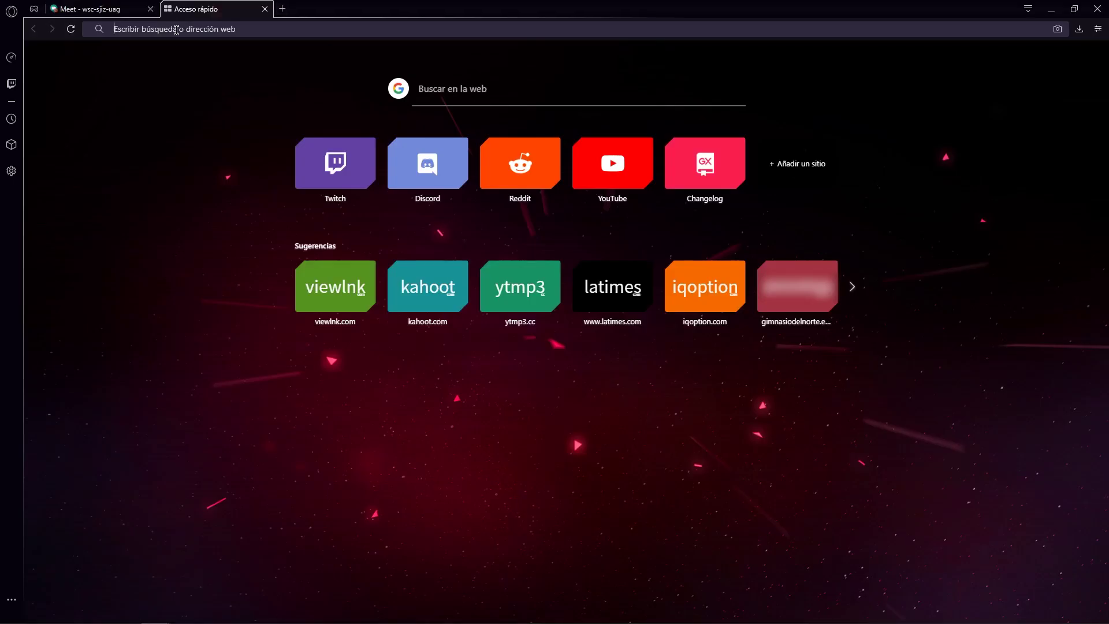
{"action": "key", "text": "ctrl+v"}
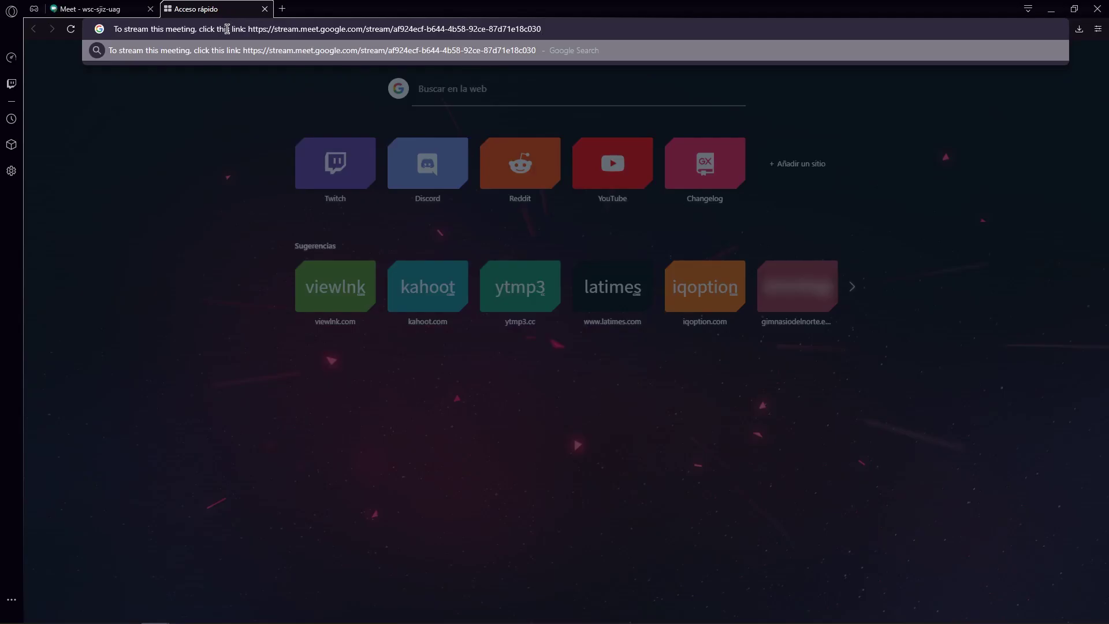
{"action": "left_click_drag", "start_coordinate": [248, 27], "coordinate": [109, 35]}
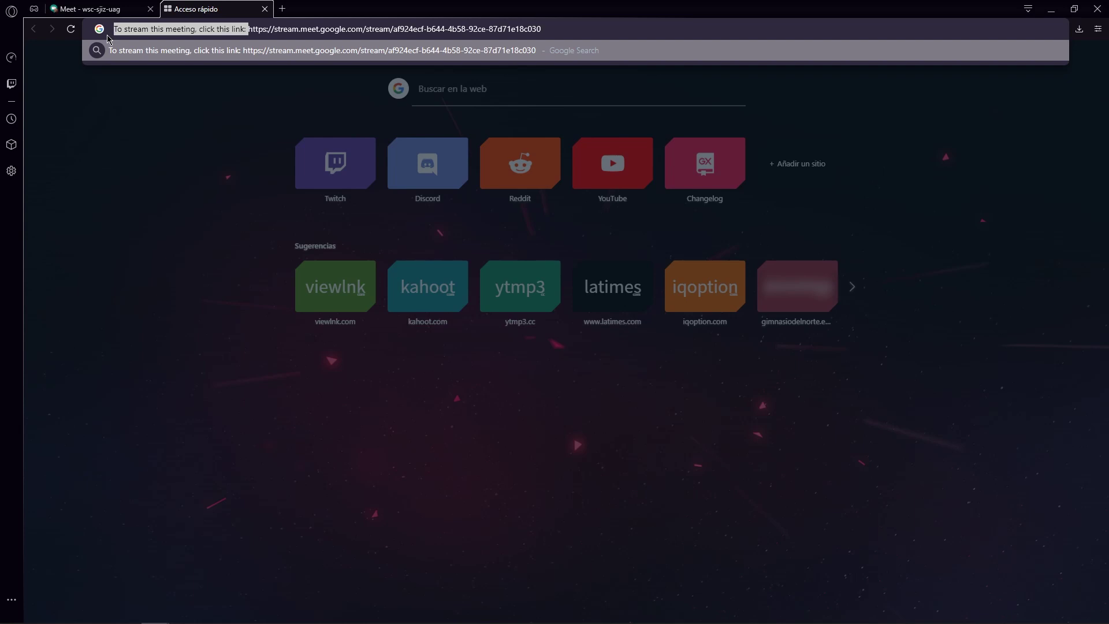
{"action": "key", "text": "BackSpace"}
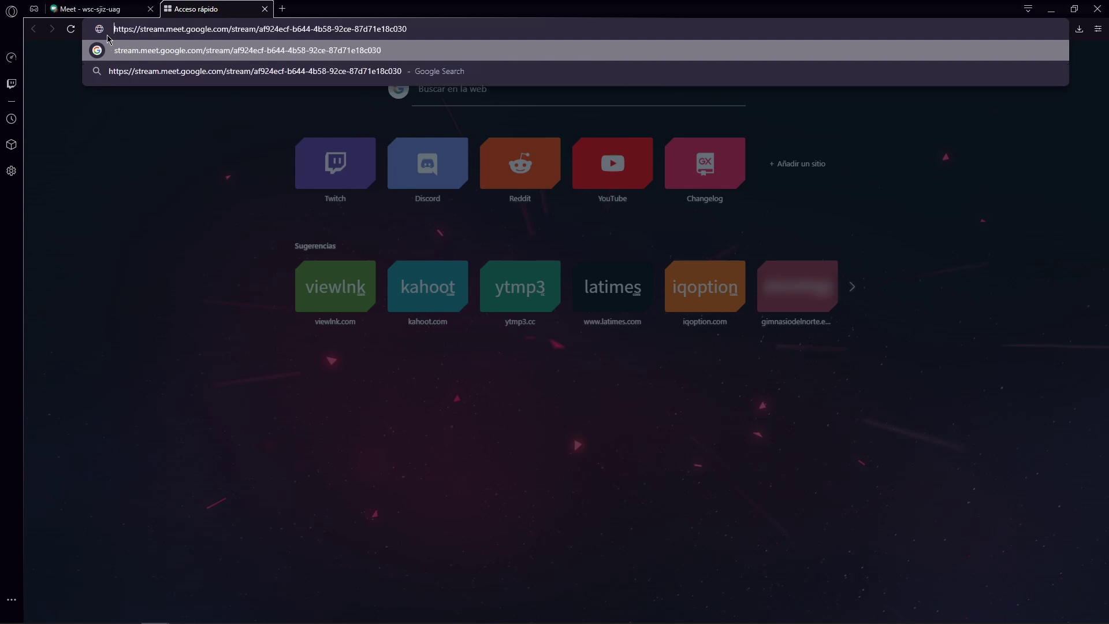
{"action": "key", "text": "Return"}
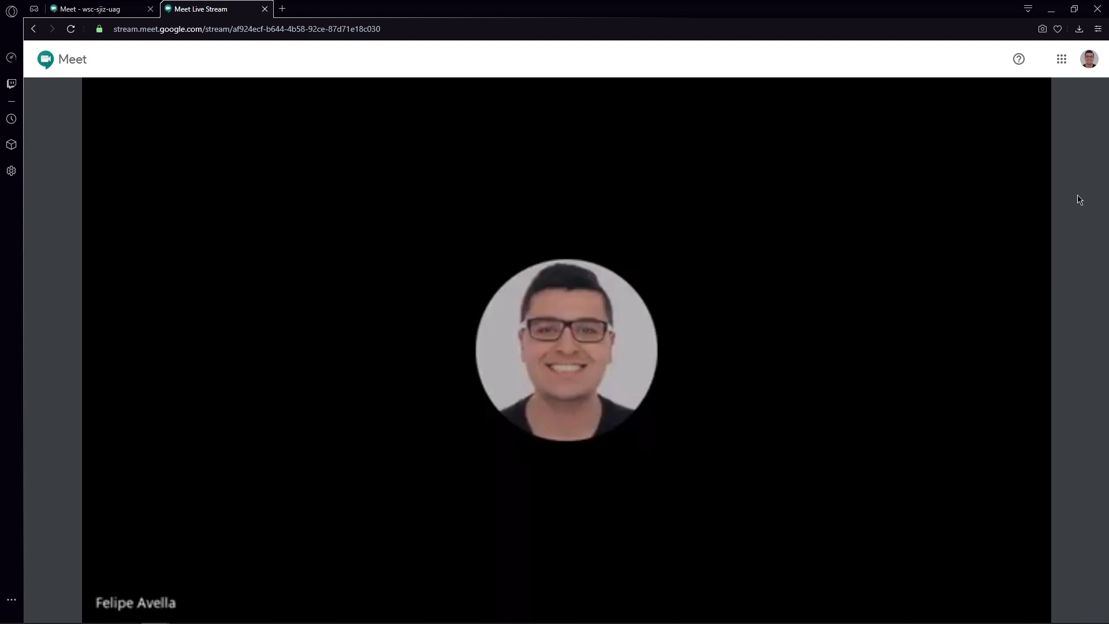
- Return to the meeting and present the Meet browser window to everyone
{"action": "left_click", "coordinate": [115, 8]}
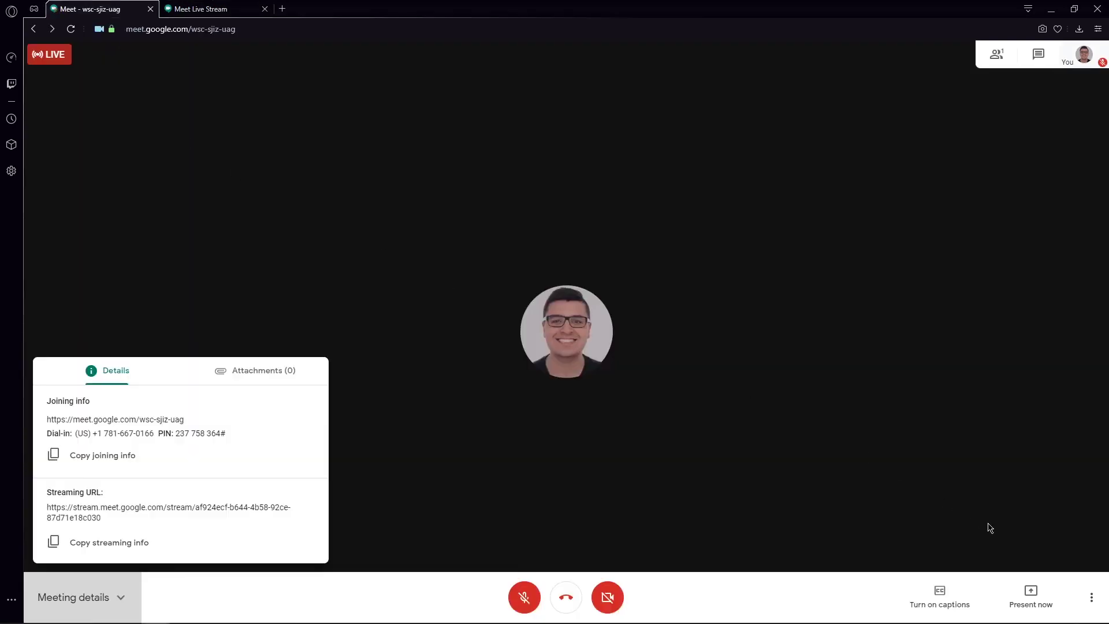
{"action": "left_click", "coordinate": [1034, 600]}
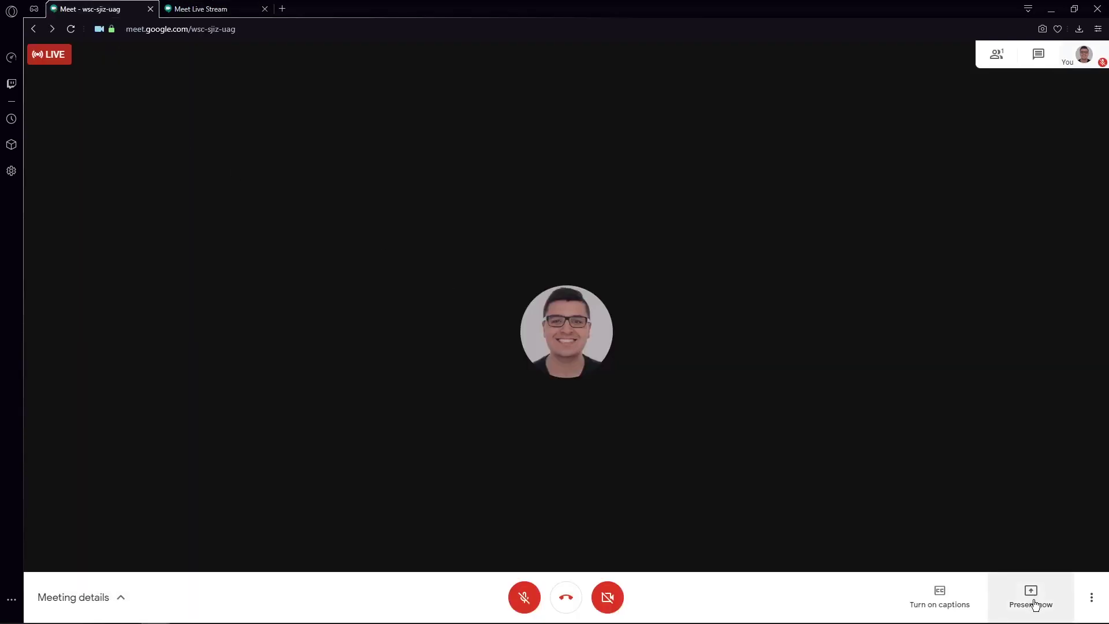
{"action": "left_click", "coordinate": [1033, 601]}
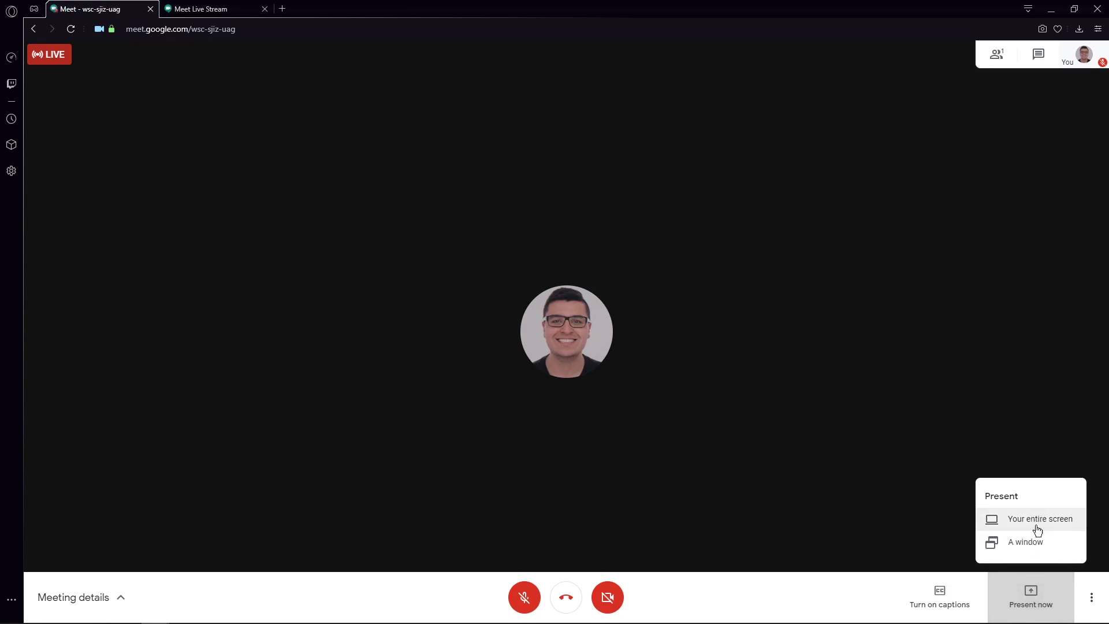
{"action": "left_click", "coordinate": [1032, 548]}
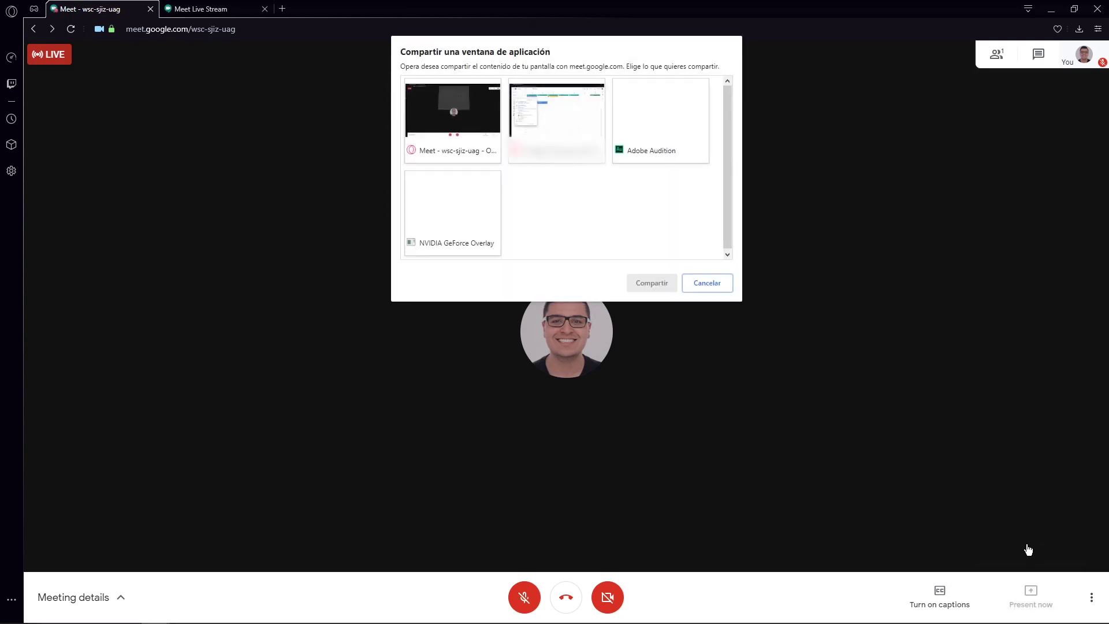
{"action": "left_click", "coordinate": [440, 119]}
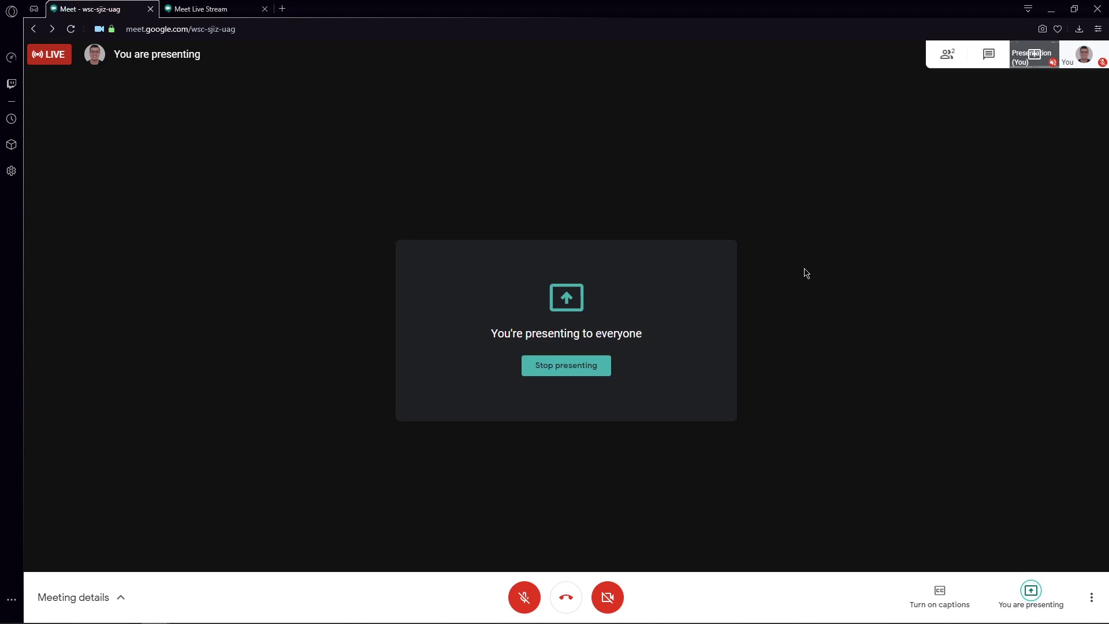
- Switch to the Meet Live Stream page to examine how the presentation appears to viewers
{"action": "left_click", "coordinate": [222, 11]}
{"action": "mouse_move", "coordinate": [740, 204]}
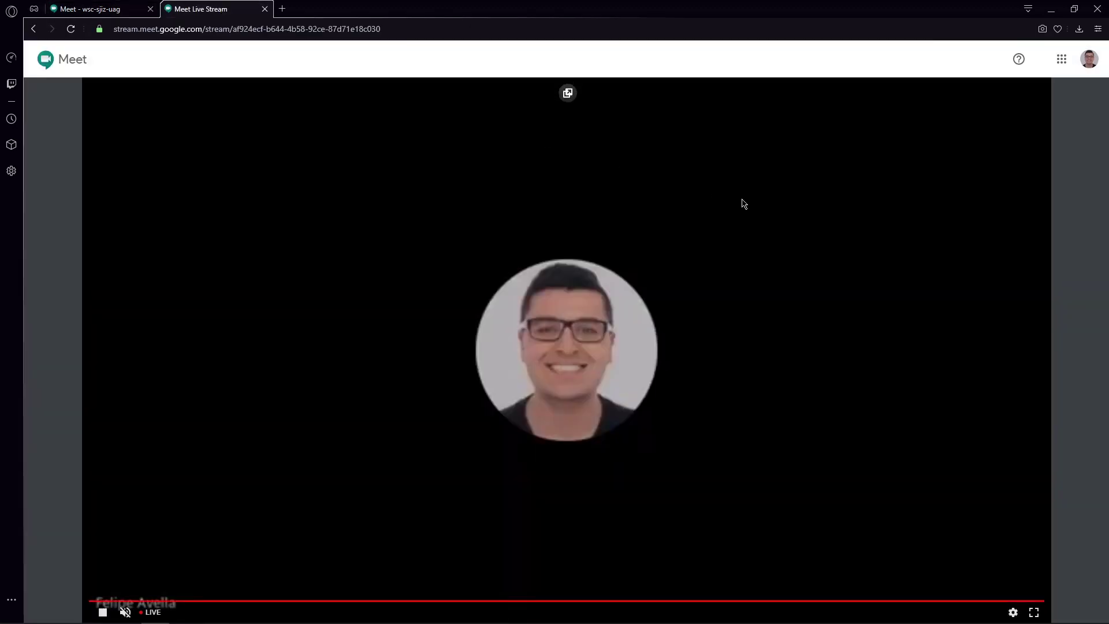